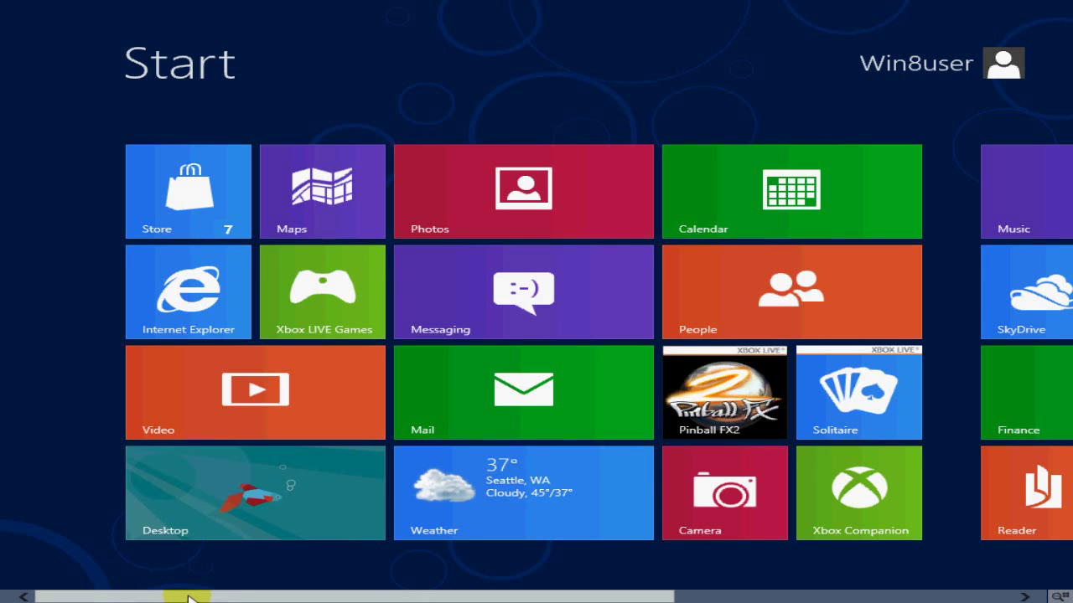
left_click_drag(191, 598, 47, 600)
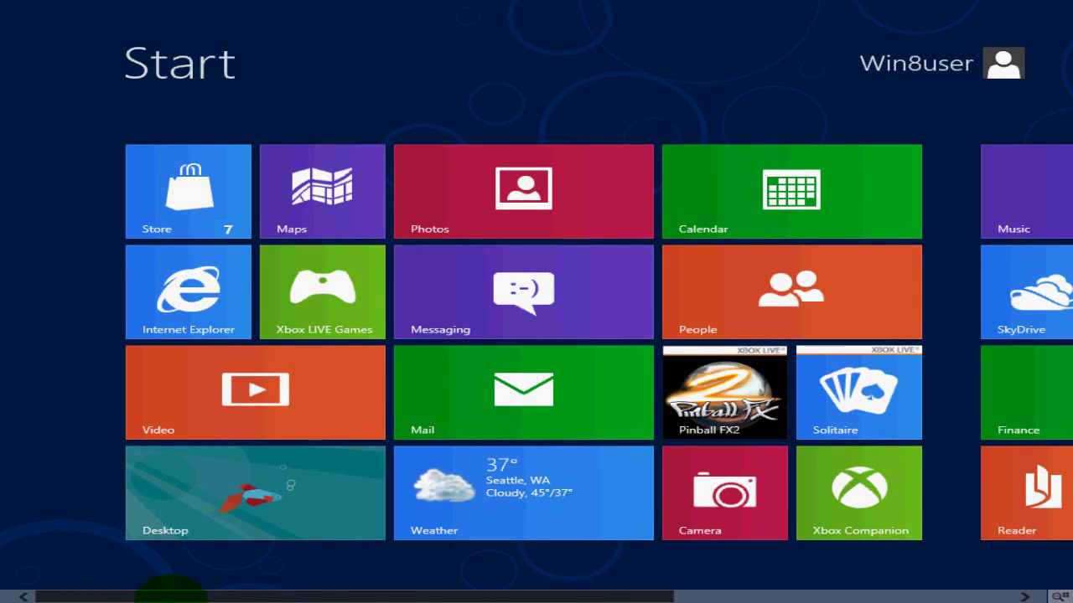
left_click_drag(155, 597, 65, 591)
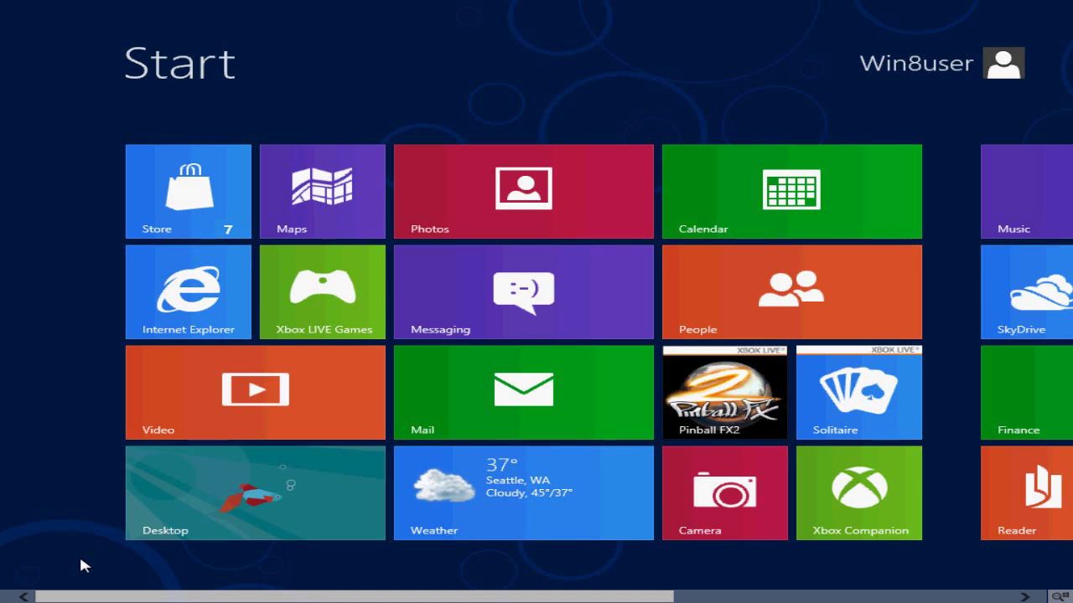
left_click(186, 596)
left_click_drag(186, 596, 7, 597)
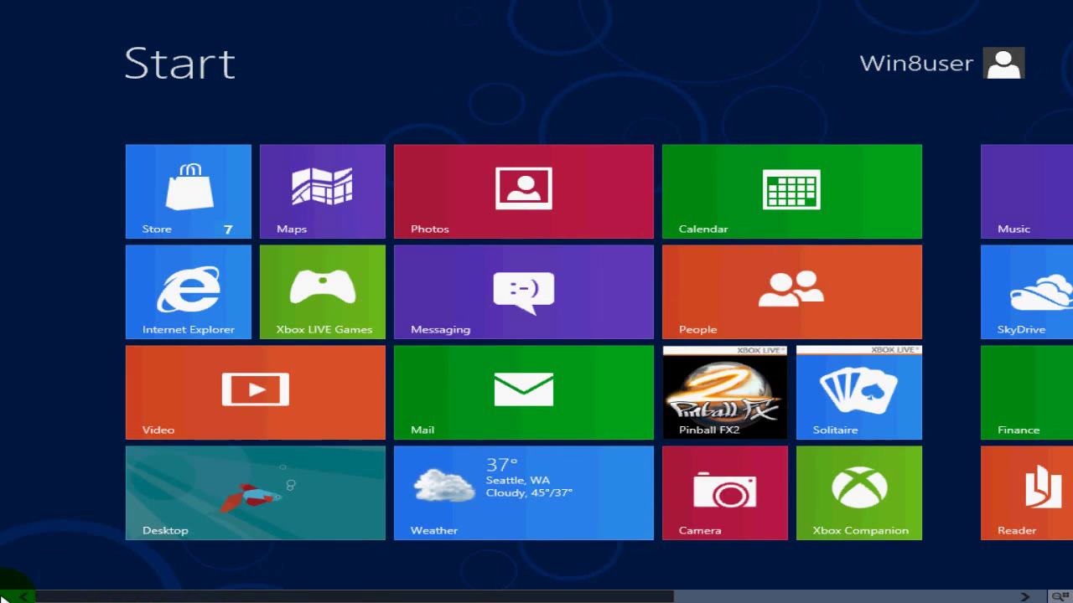
left_click(117, 597)
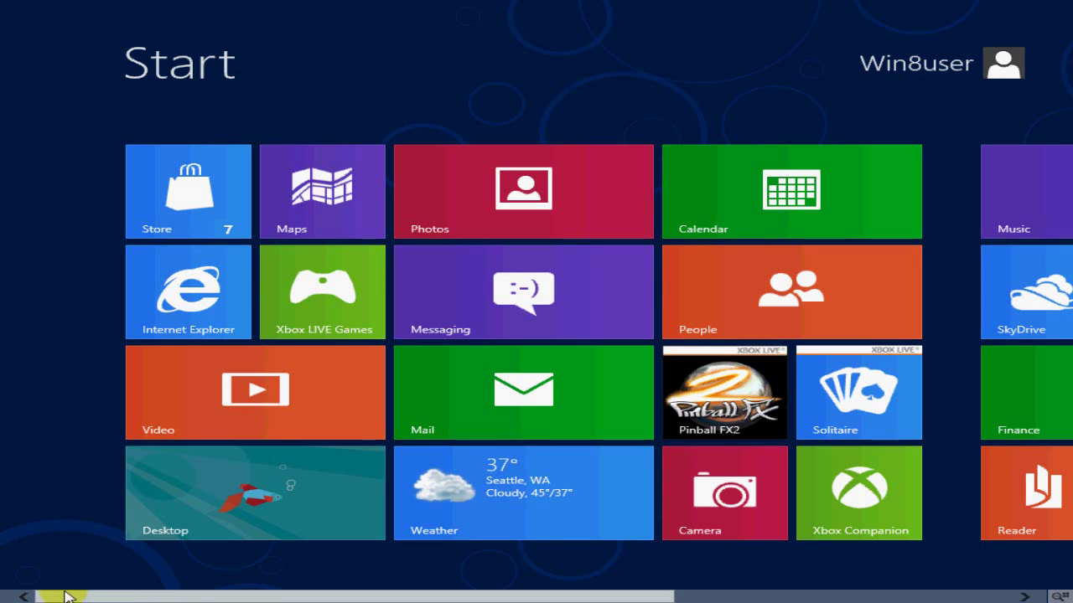
Name the tile group containing Music, SkyDrive and Finance "Apps Group1" and return to the full-size Start screen
left_click(1061, 596)
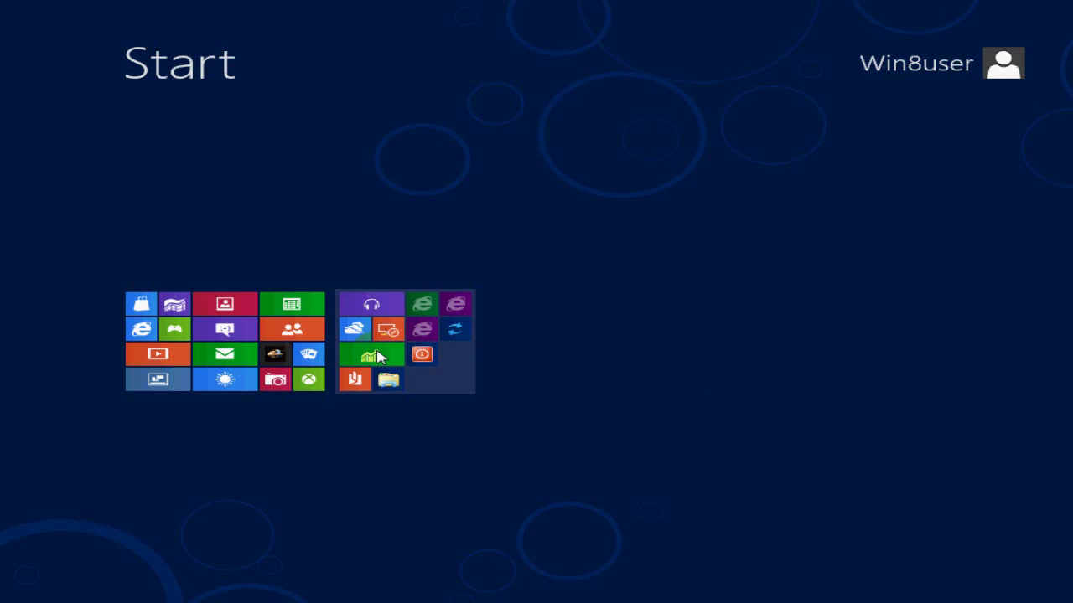
right_click(383, 305)
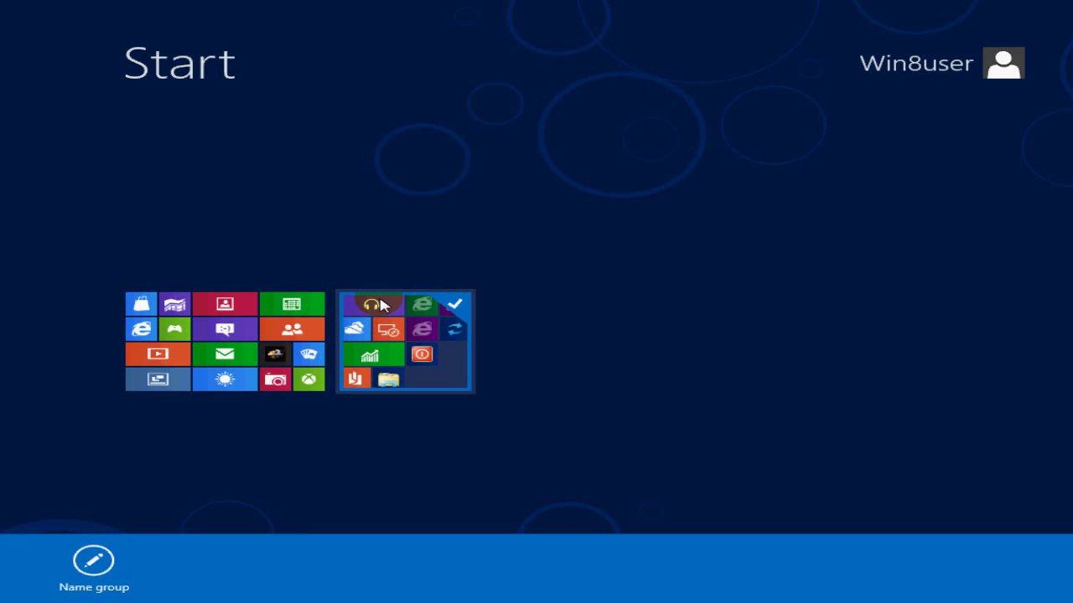
left_click(92, 563)
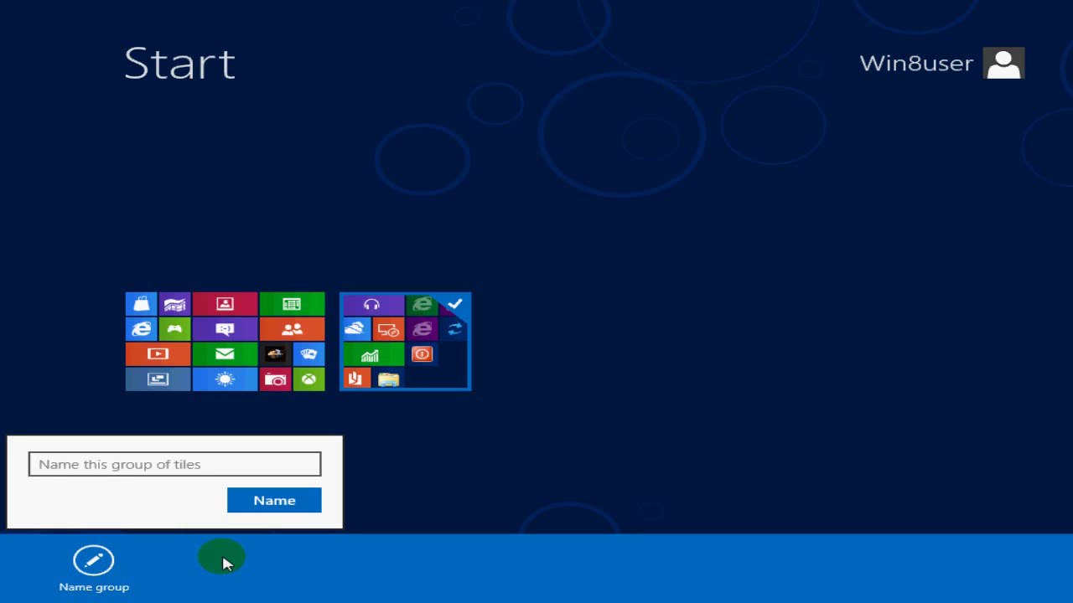
type("A")
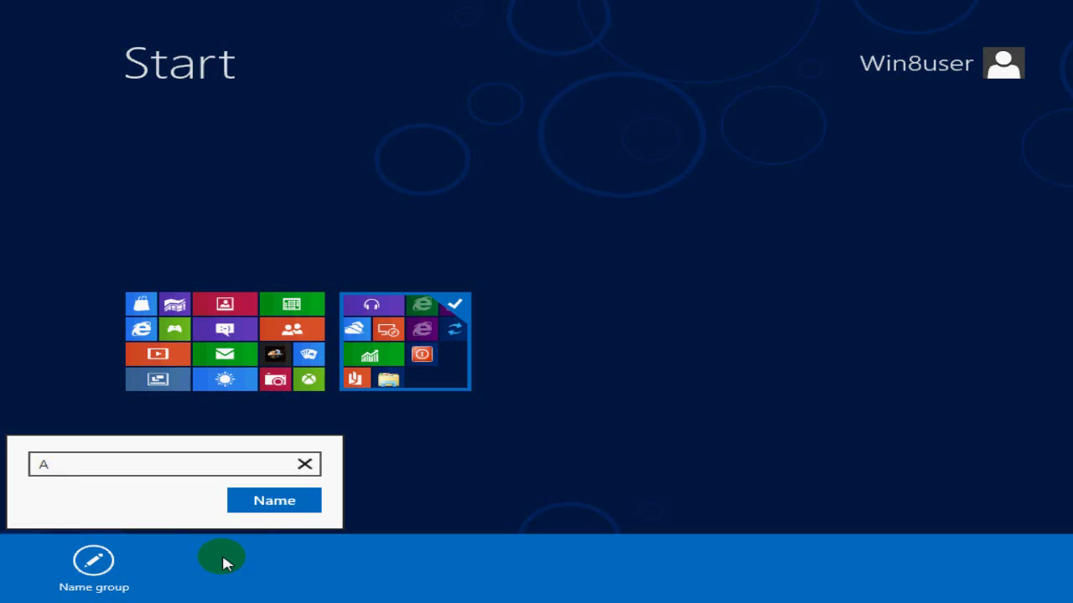
type("pps Group1")
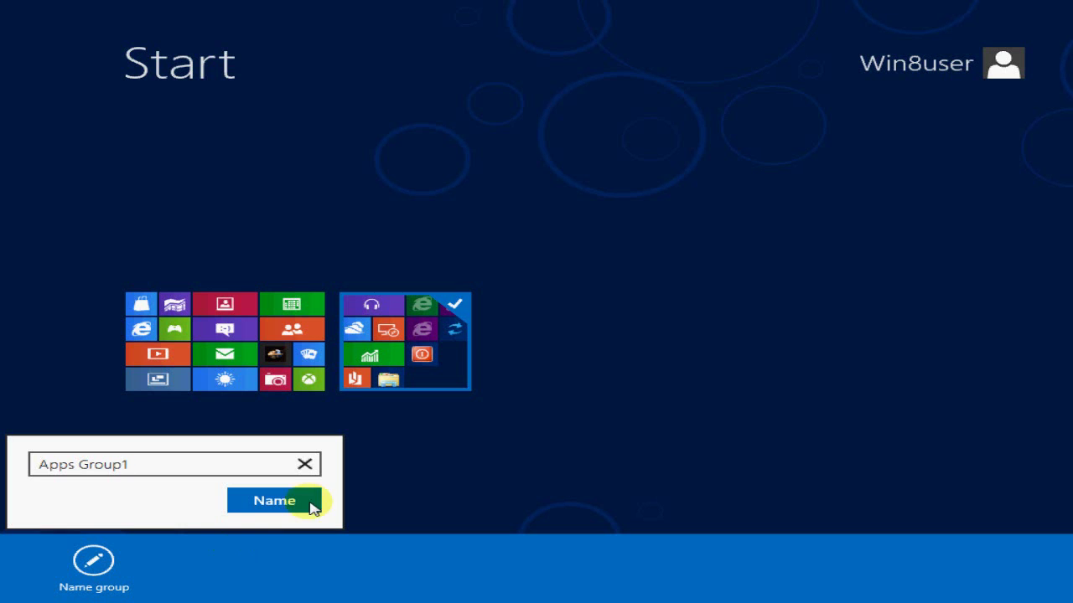
left_click(259, 503)
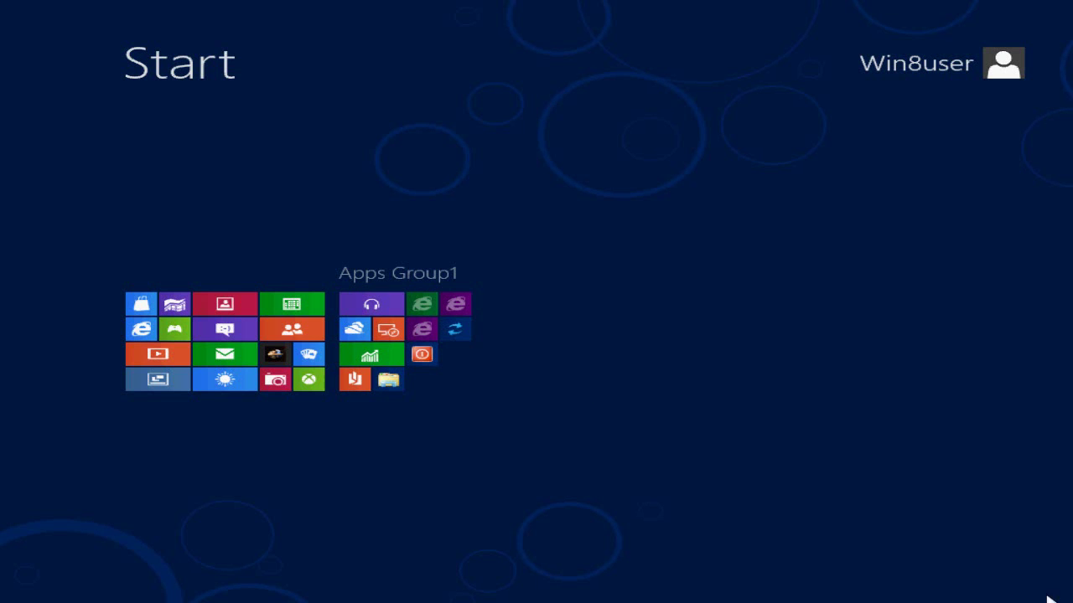
mouse_move(1066, 598)
left_click(1064, 598)
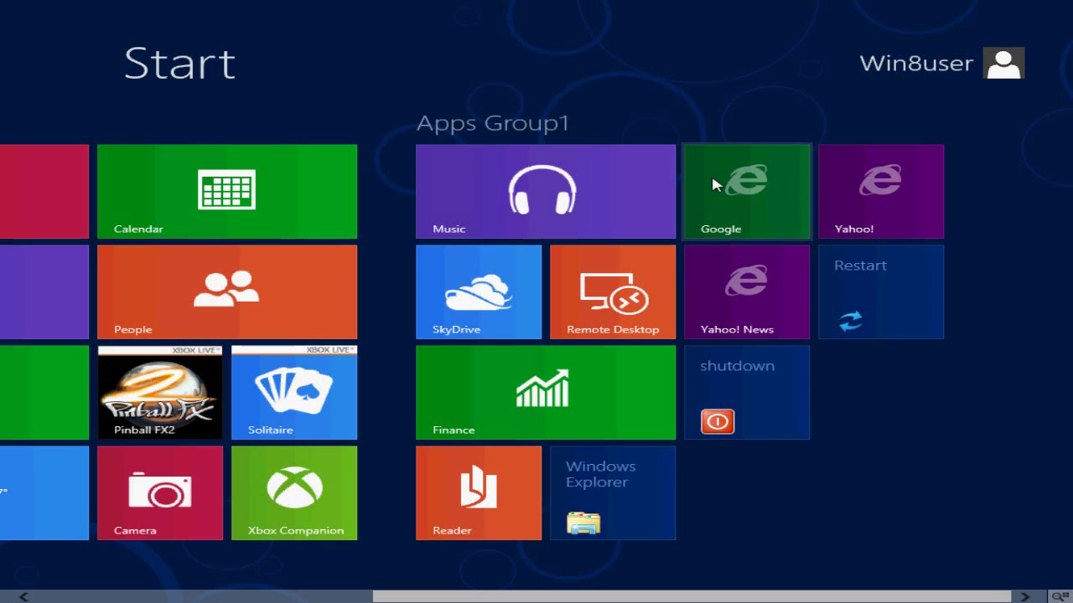
Name the tile group containing Store, Maps and Photos "Apps group0"
left_click(1058, 596)
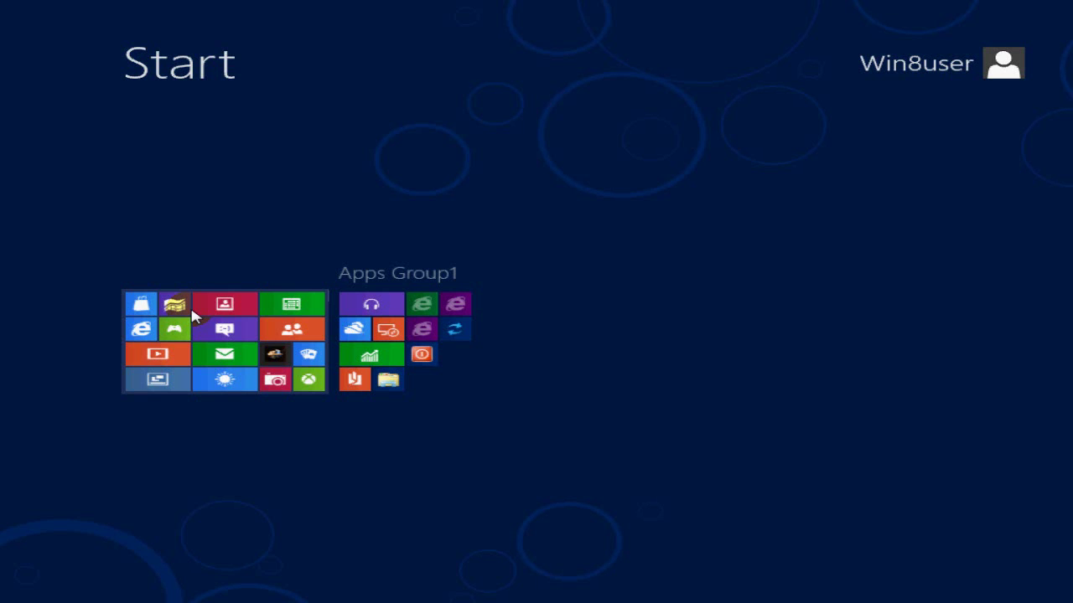
right_click(192, 316)
left_click(93, 561)
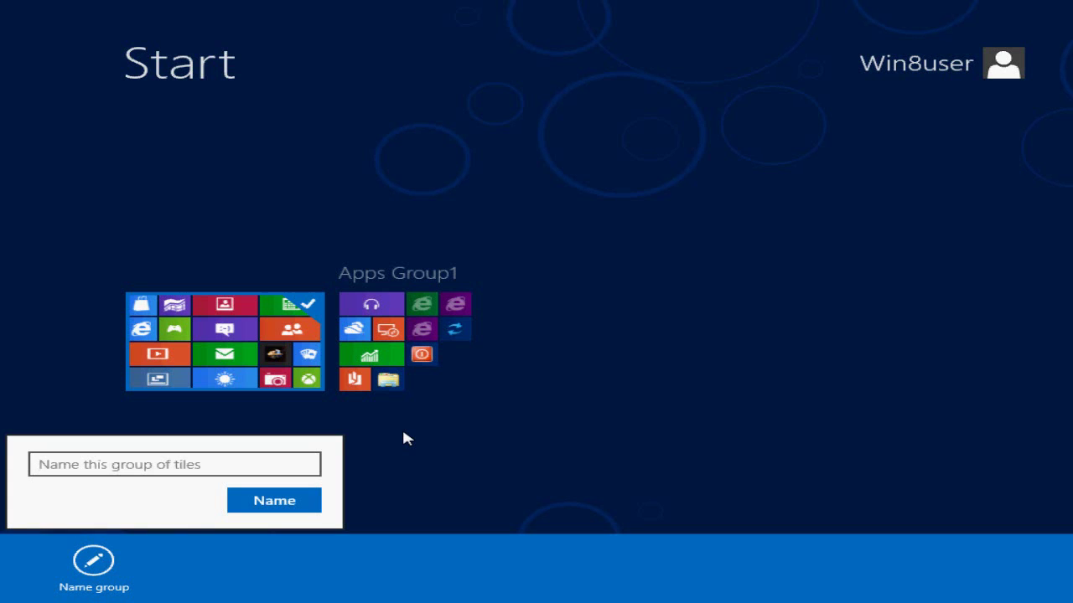
type("Apps ")
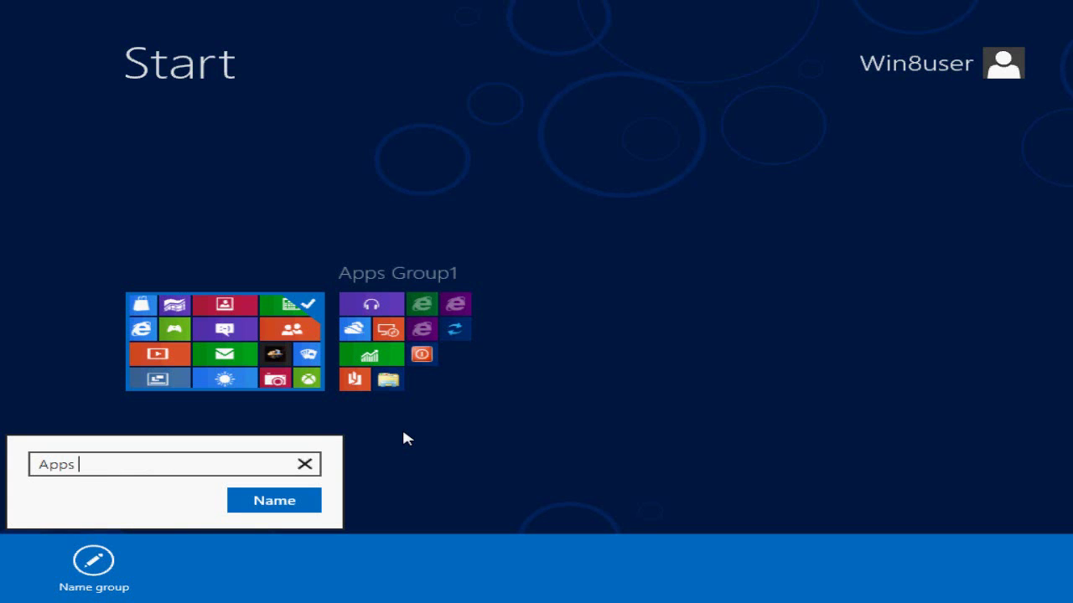
type("group0")
left_click(267, 507)
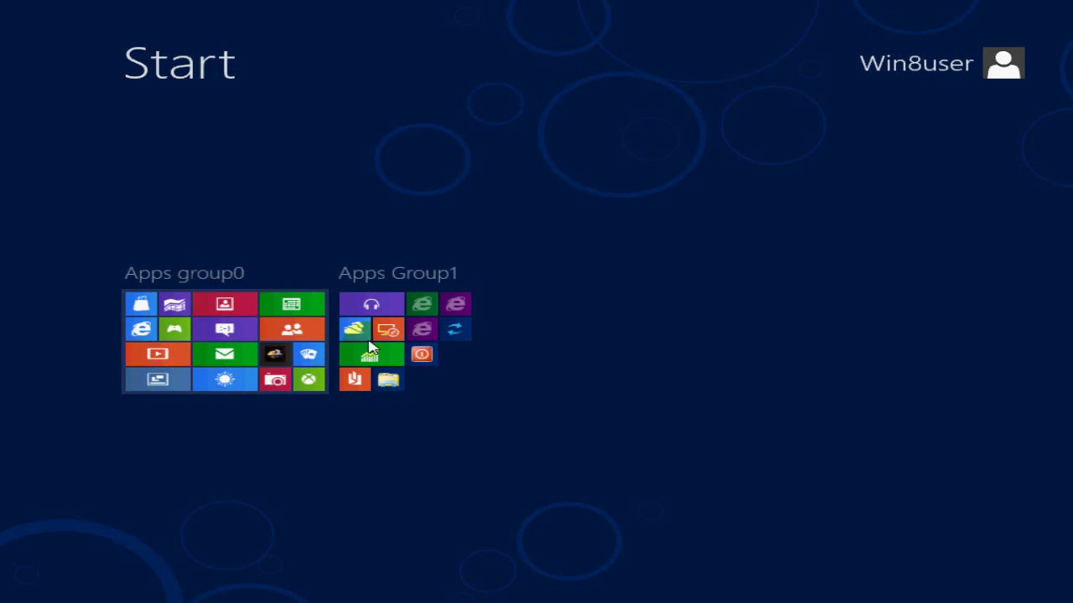
Correct the capitalization of the first tile group's name to "Apps Group0" and return to the full-size Start screen
left_click(185, 295)
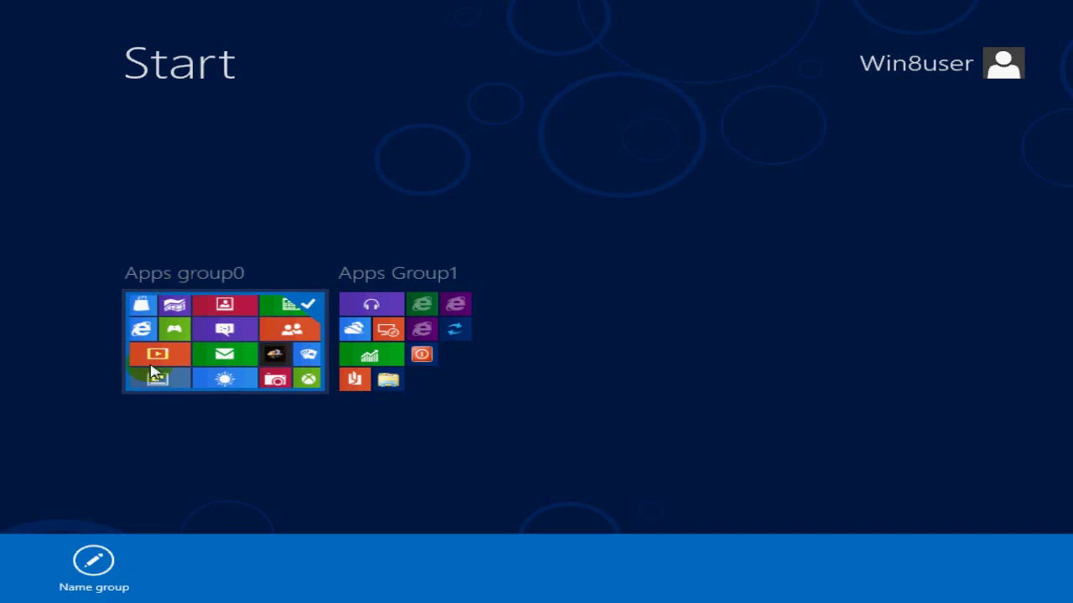
left_click(92, 560)
left_click(108, 465)
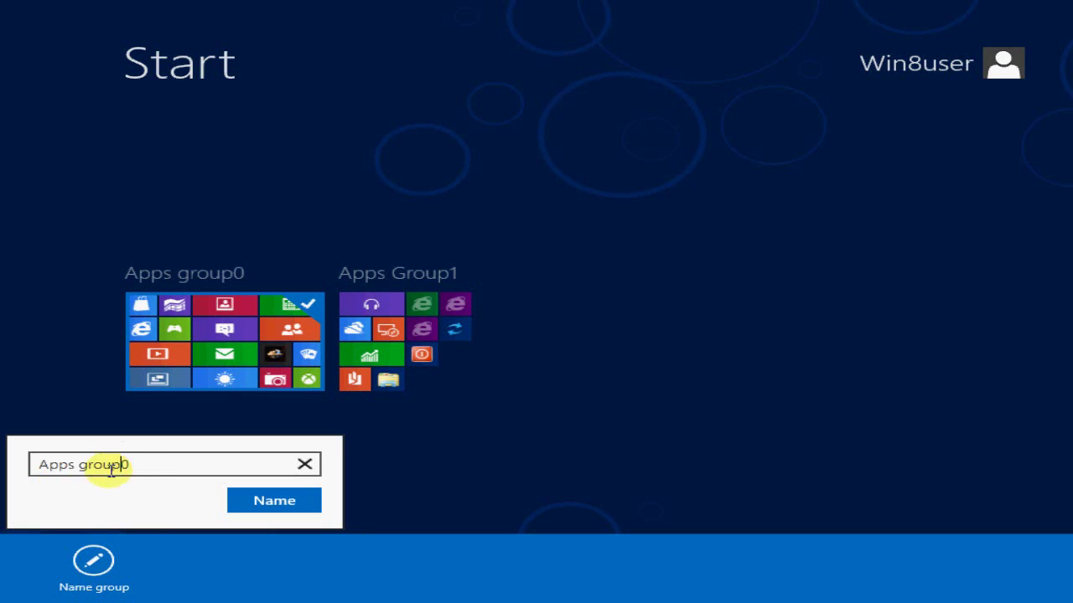
left_click(79, 464)
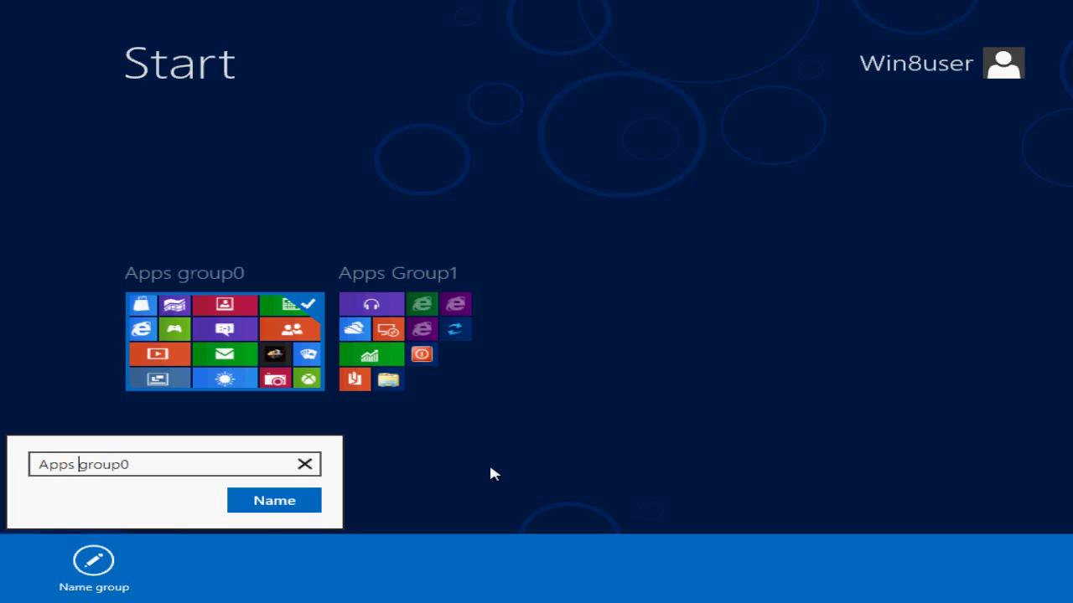
type("G")
key("Delete")
left_click(275, 502)
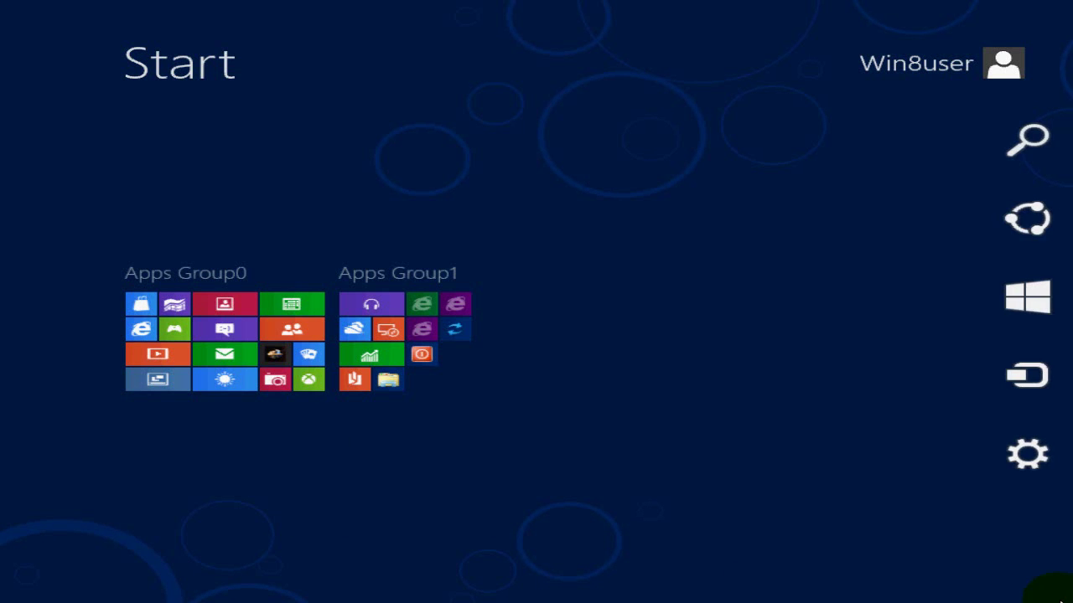
left_click(668, 558)
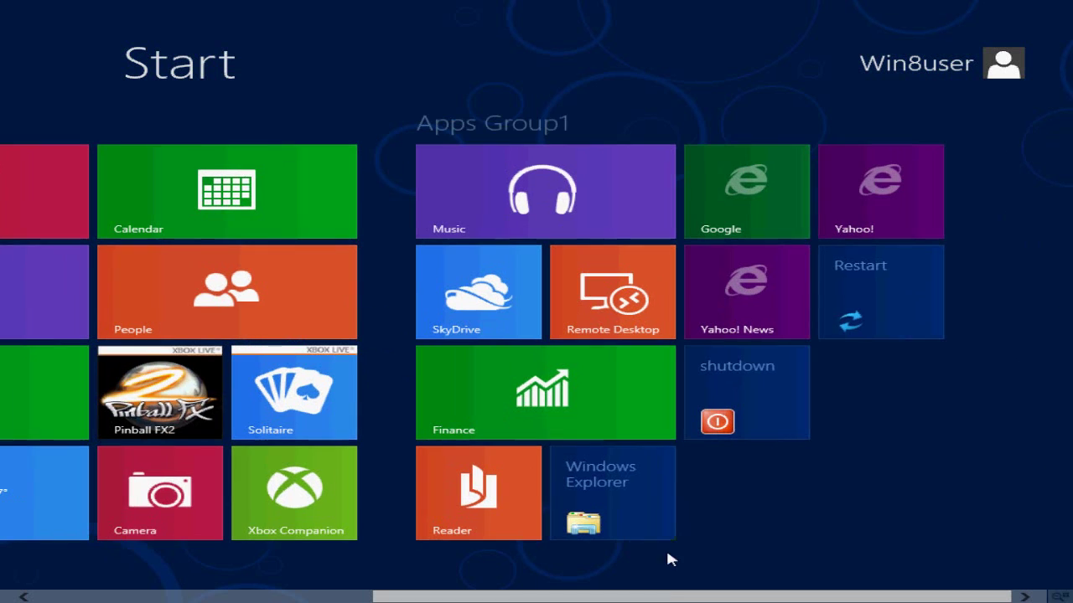
Remove the name from the "Apps Group1" tile group and return to the full-size Start screen
left_click(299, 597)
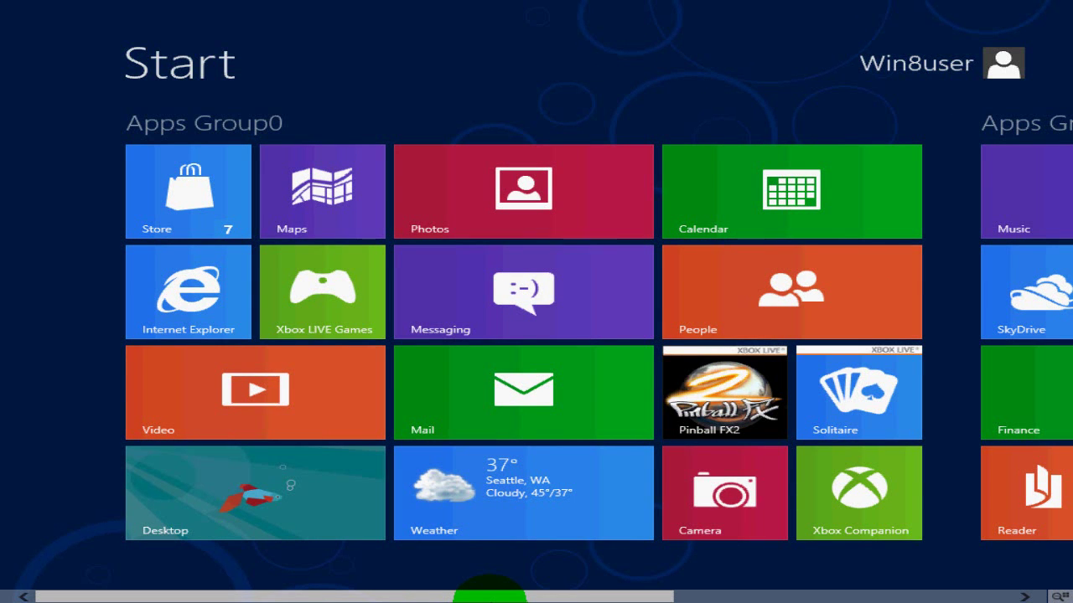
left_click(650, 600)
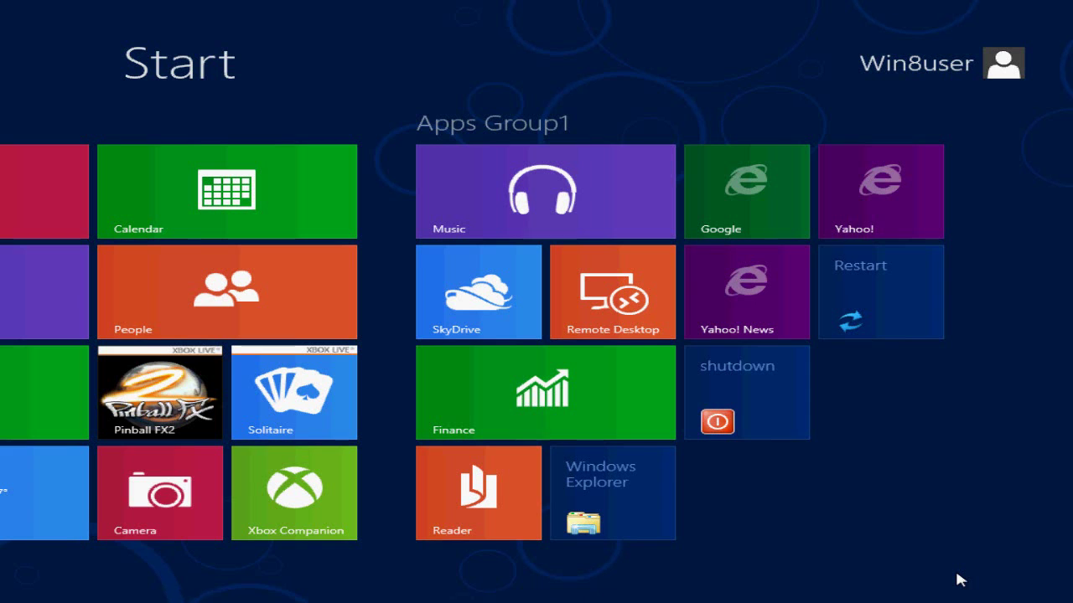
left_click(1011, 595)
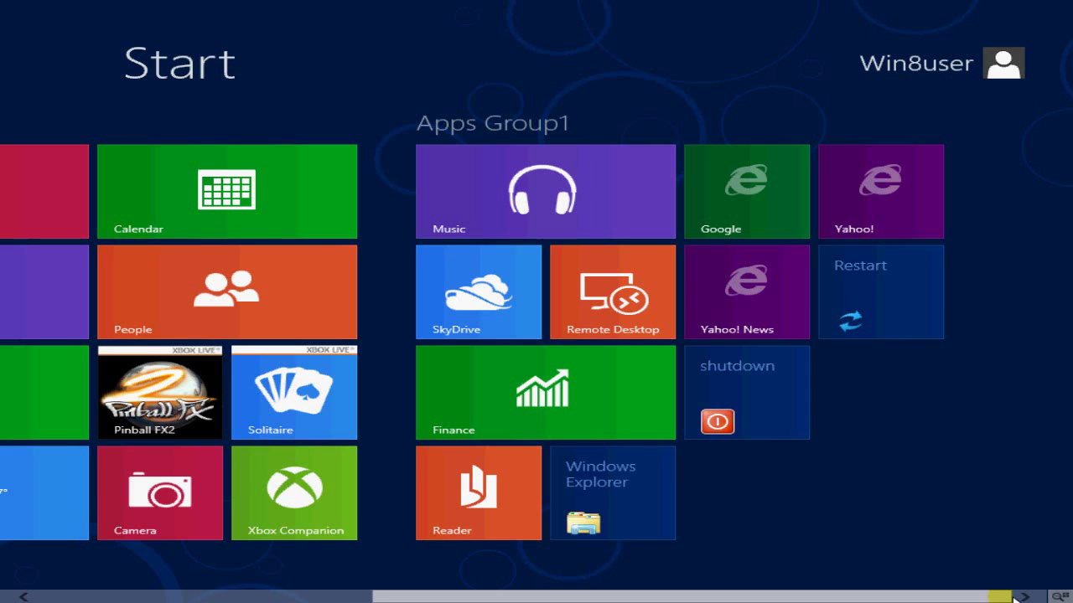
left_click(1060, 596)
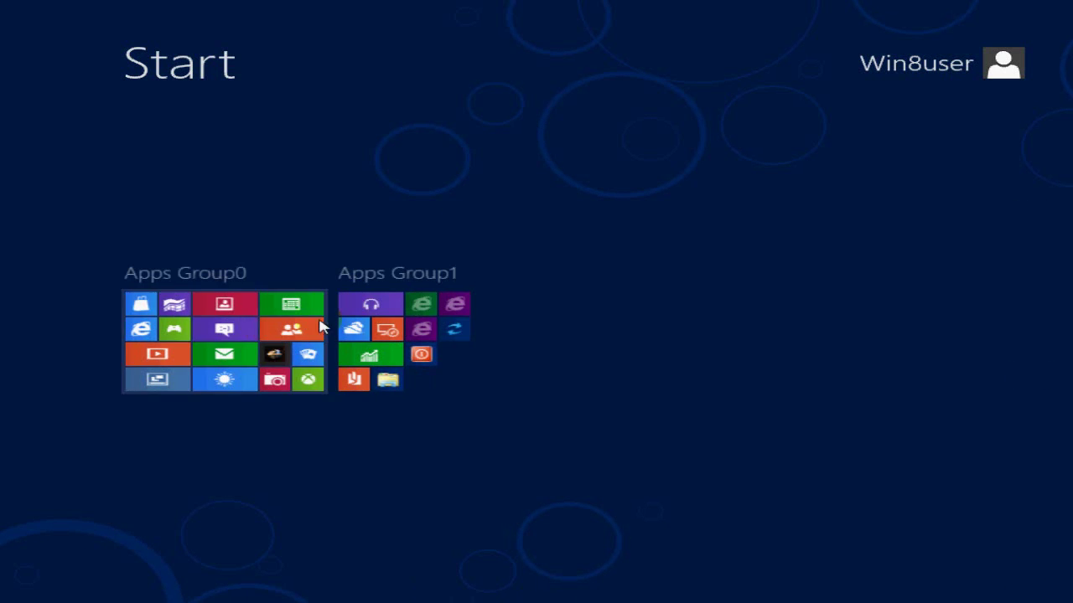
right_click(393, 325)
left_click(93, 562)
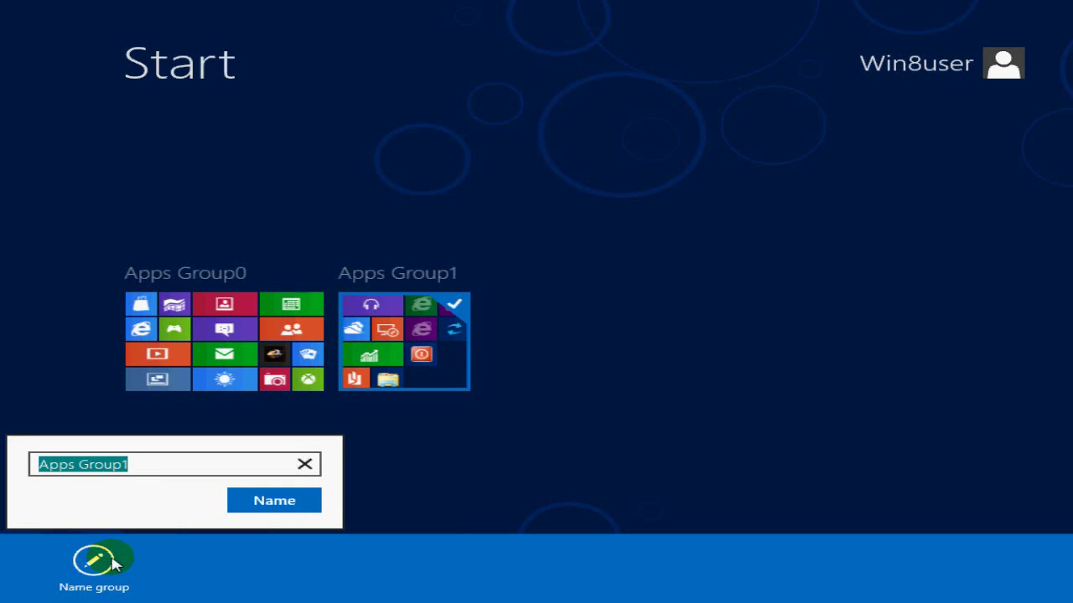
key("BackSpace")
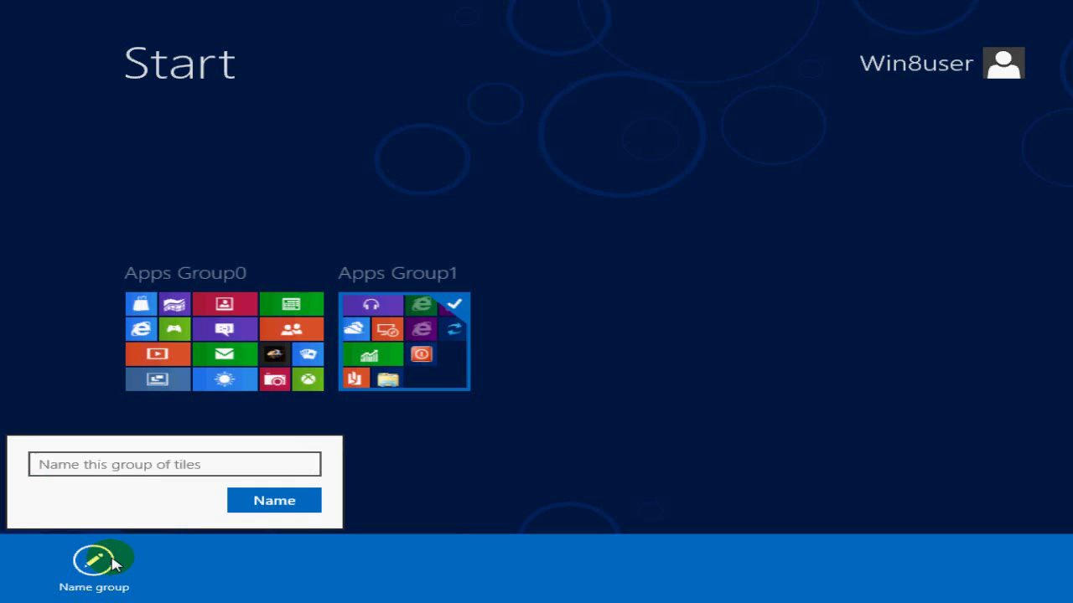
left_click(263, 500)
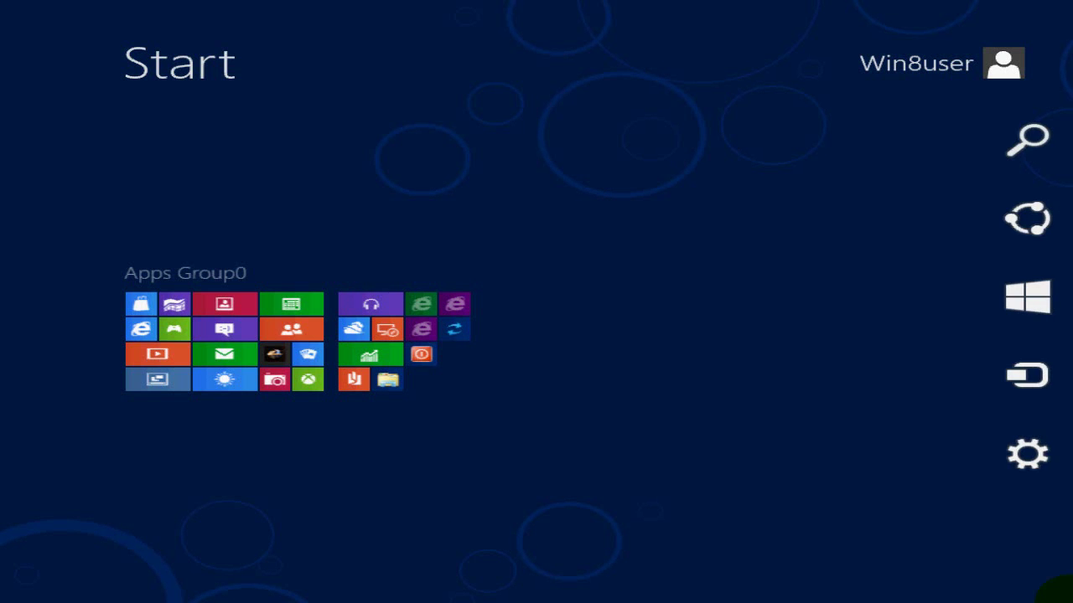
left_click(1065, 597)
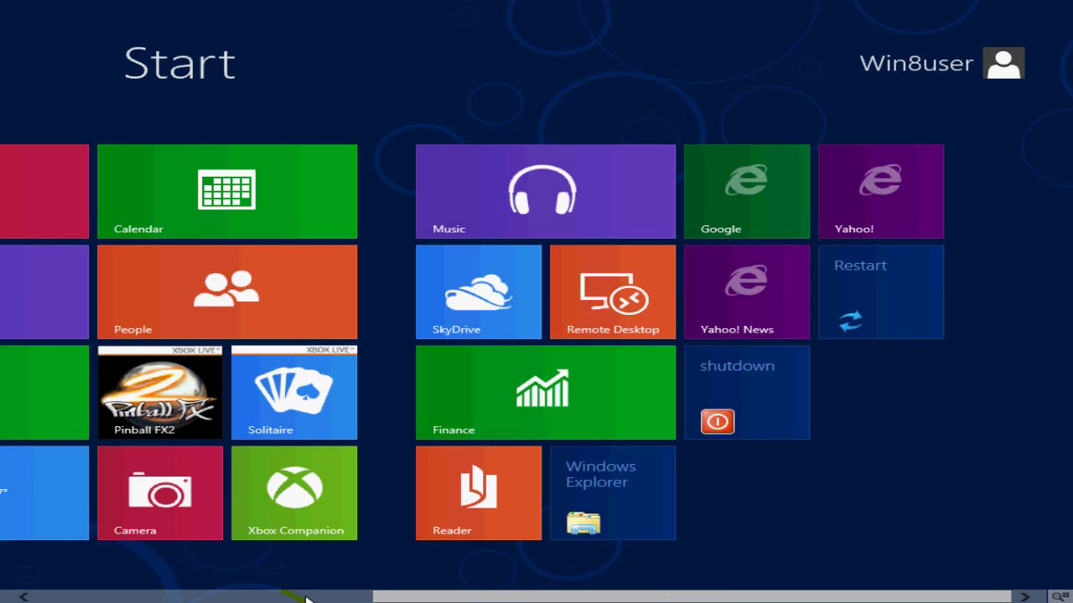
left_click(306, 599)
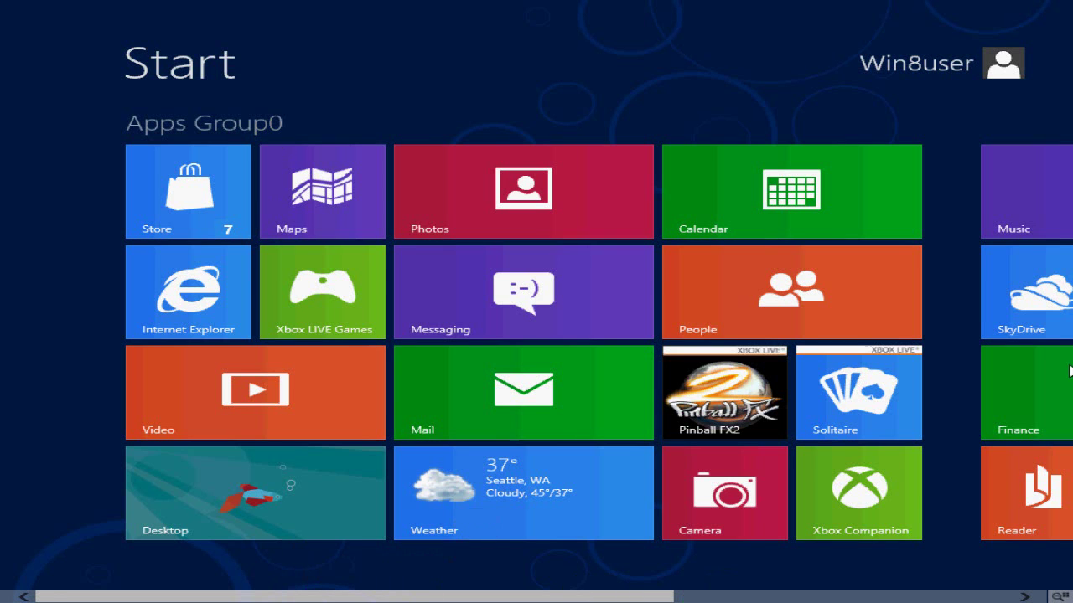
scroll(595, 272, "down", 1)
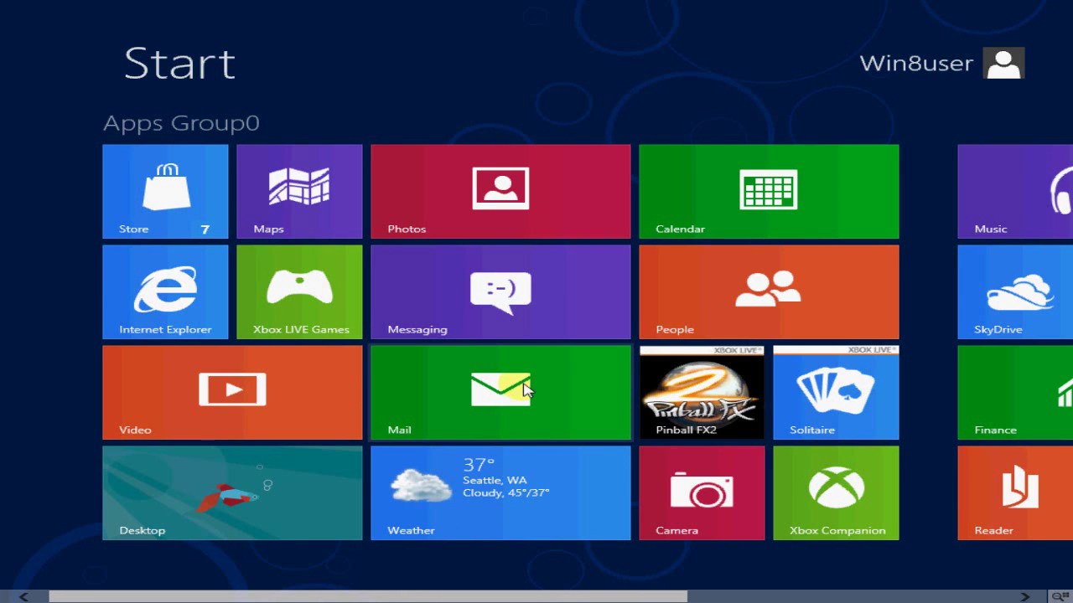